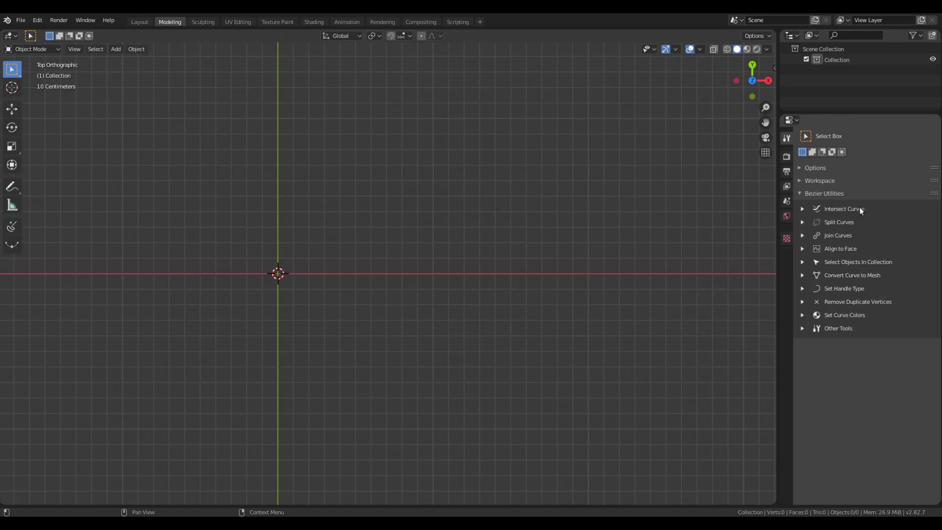
Expand the Intersect Curves options and draw an open, wavy Bezier curve around the origin with Flexi Draw Bezier, hooking back at its far end
left_click(798, 210)
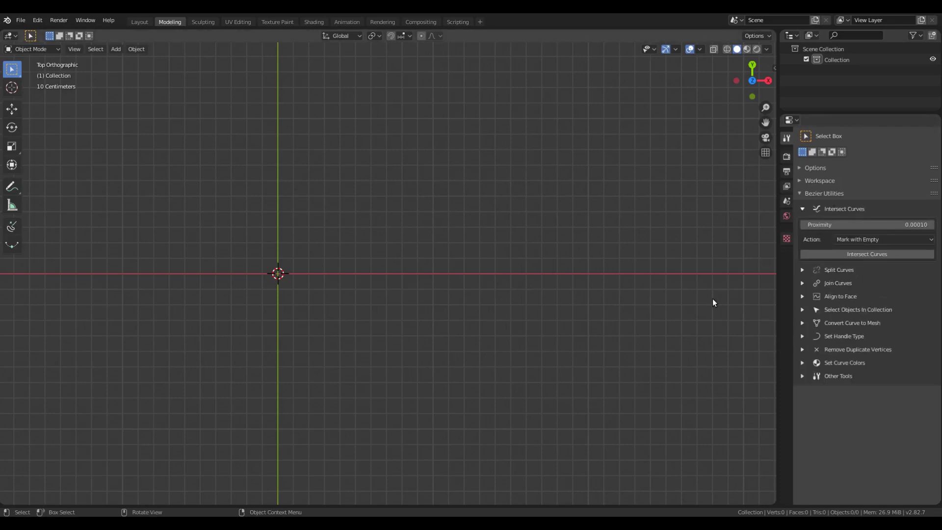
left_click(12, 226)
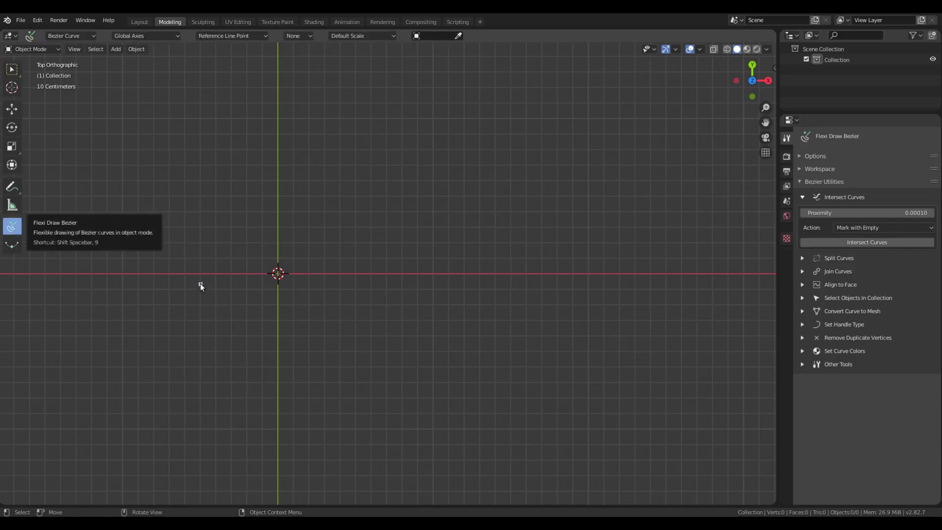
left_click(200, 283)
left_click_drag(268, 206, 350, 260)
left_click_drag(511, 167, 529, 151)
left_click_drag(582, 307, 518, 330)
left_click(433, 317)
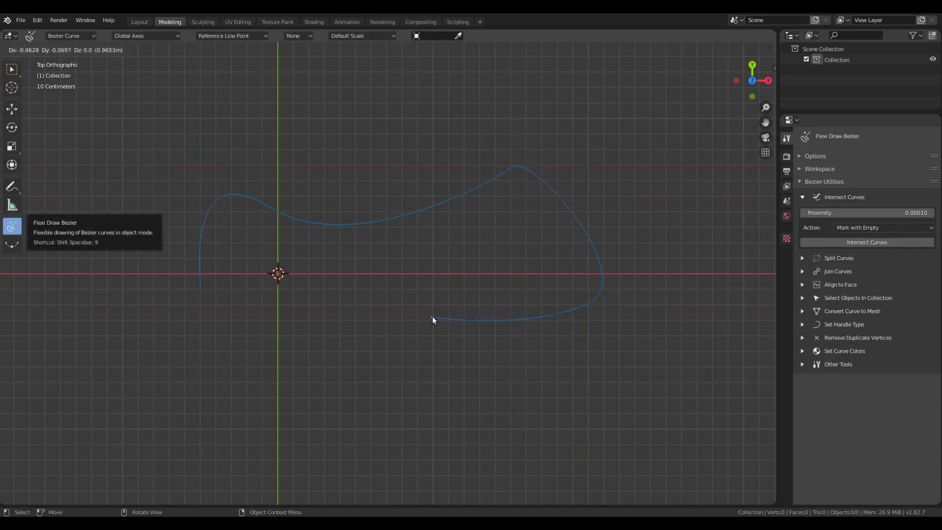
key("Return")
Draw a second open Bezier curve that crosses the first one several times, and return to the Select Box tool
left_click(253, 260)
left_click_drag(362, 156, 473, 253)
left_click_drag(607, 204, 617, 260)
left_click(507, 343)
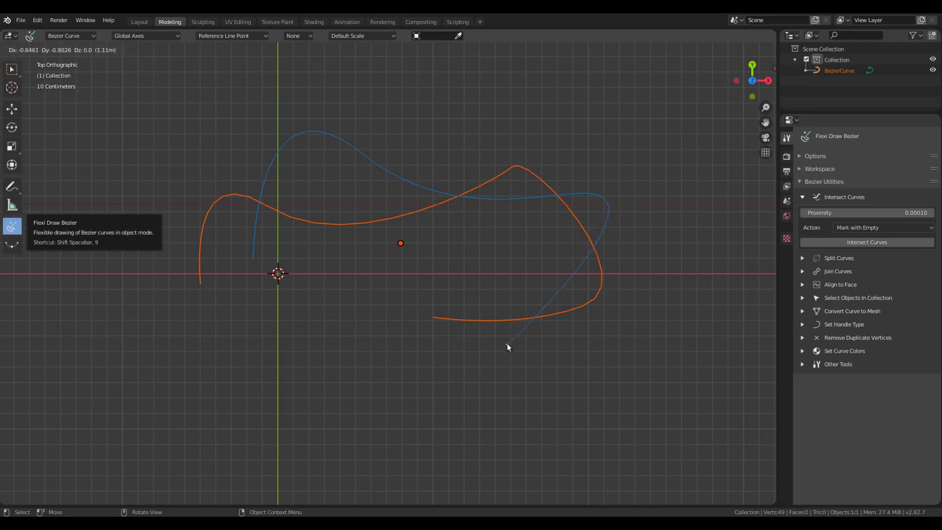
key("Return")
left_click(12, 70)
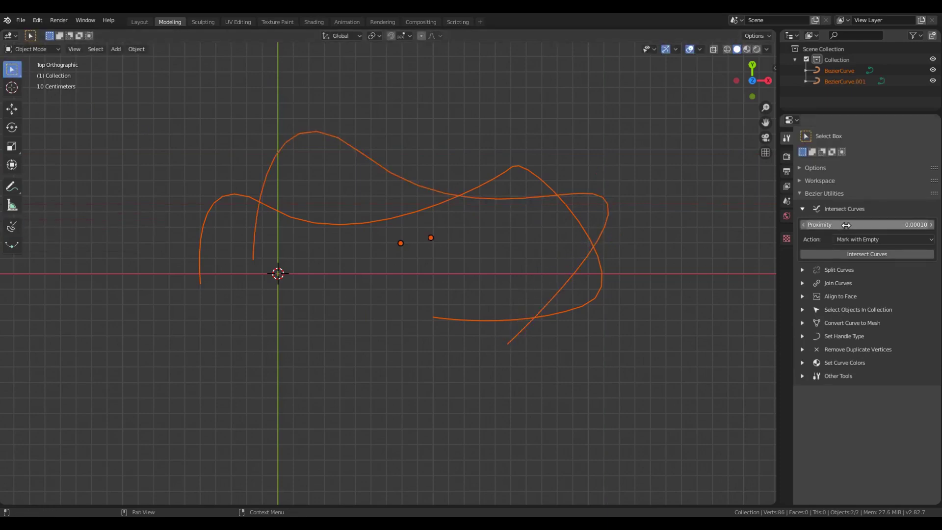
Intersect the two curves with the Mark with Empty action, and undo the markers
left_click(861, 255)
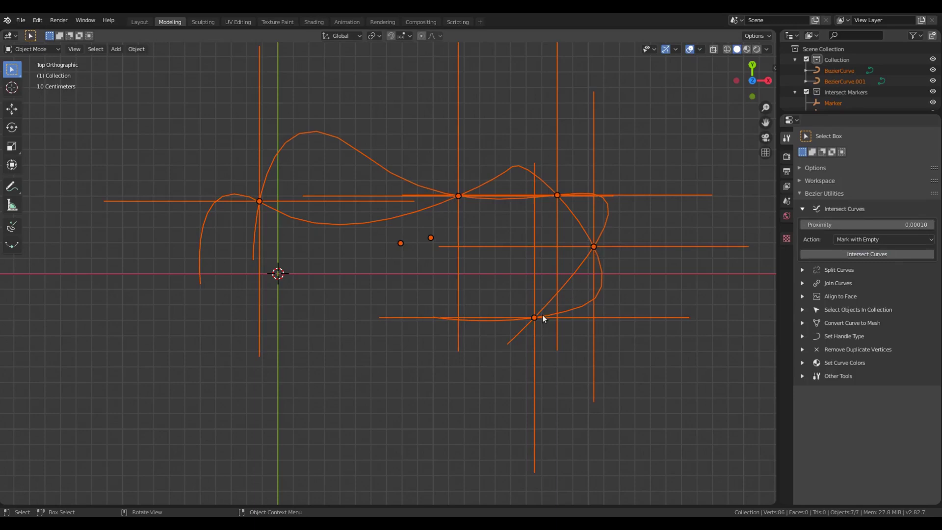
key("ctrl+z")
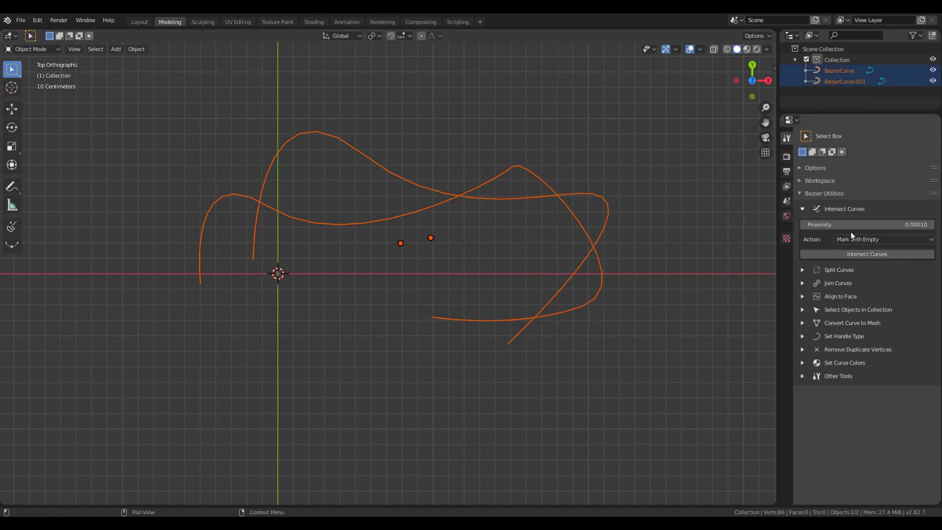
Intersect the two curves with the action set to Insert Points
left_click(853, 239)
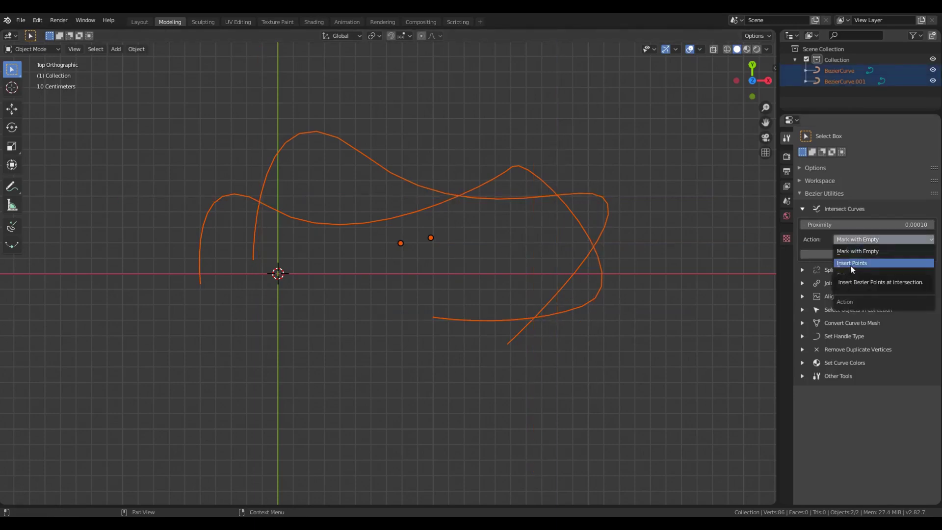
left_click(851, 264)
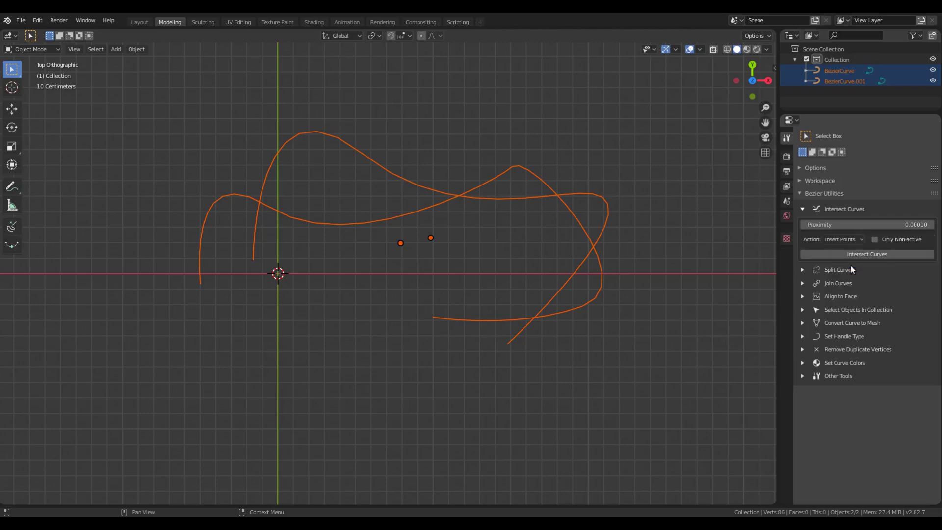
left_click(855, 255)
Move the inserted intersection points slightly with Flexi Edit Bezier to test them, and undo back to the original curves
left_click(12, 244)
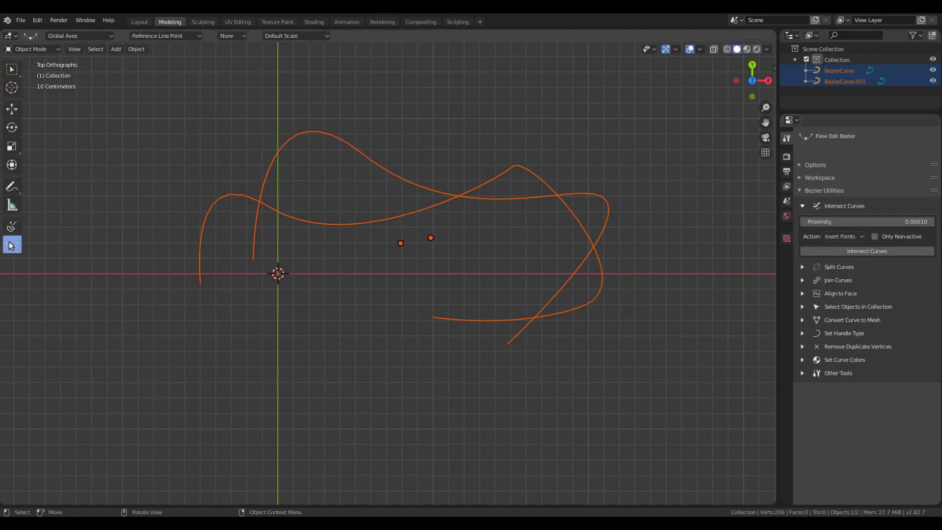
mouse_move(259, 202)
left_mouse_down()
mouse_move(245, 215)
mouse_move(242, 200)
left_mouse_up()
mouse_move(457, 196)
left_mouse_down()
mouse_move(459, 214)
mouse_move(457, 185)
left_mouse_up()
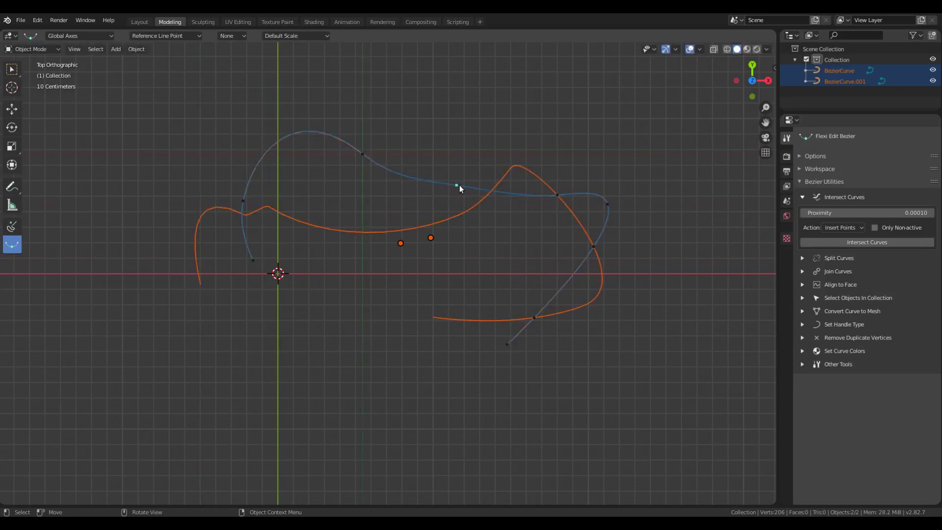
mouse_move(557, 195)
left_mouse_down()
mouse_move(552, 210)
mouse_move(565, 195)
left_mouse_up()
mouse_move(594, 247)
left_mouse_down()
mouse_move(609, 244)
mouse_move(582, 246)
left_mouse_up()
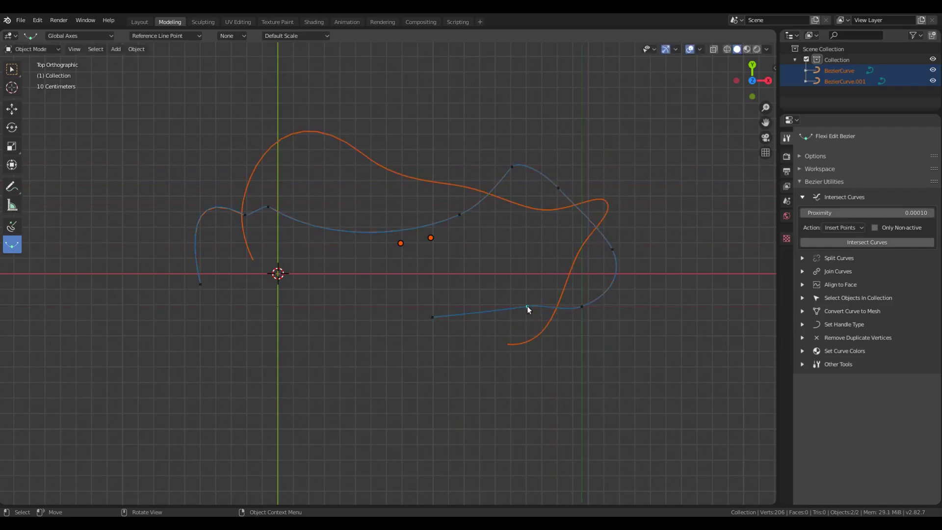
left_click(12, 69)
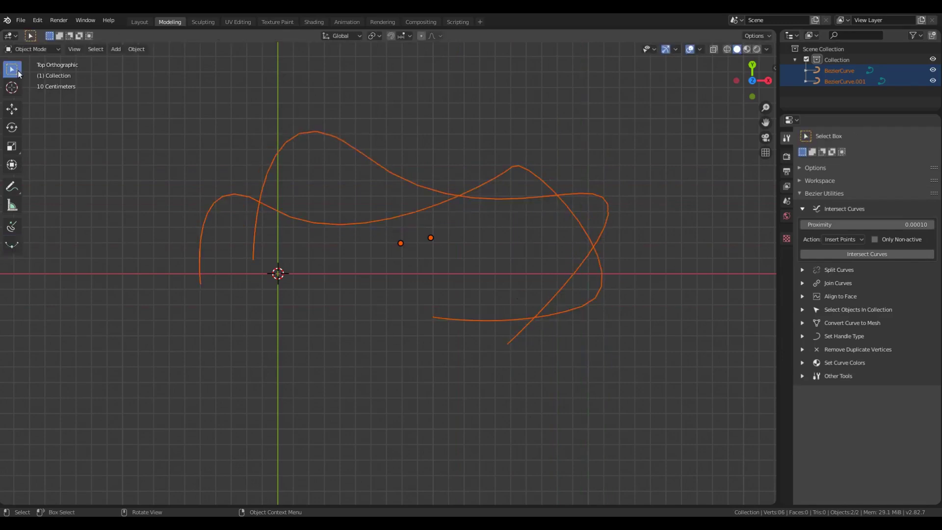
Intersect the two curves with the action set to Cut
left_click(835, 238)
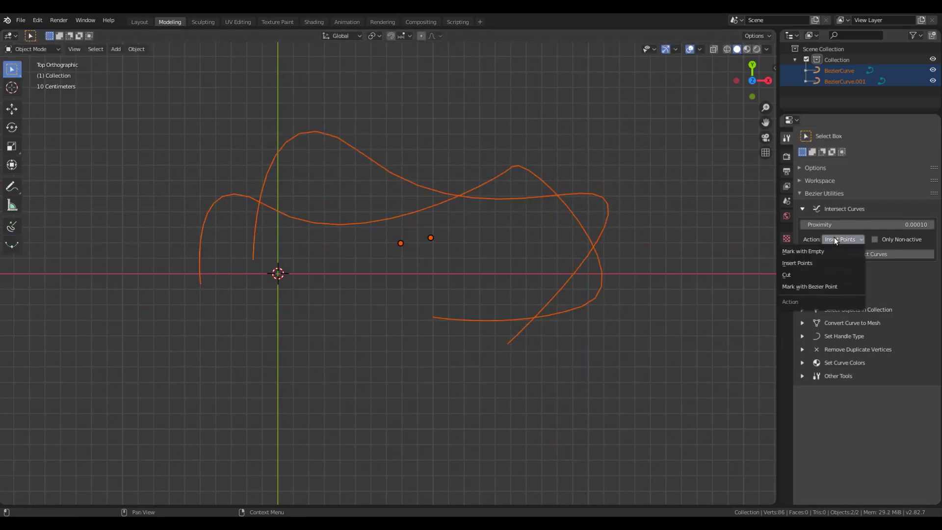
left_click(826, 274)
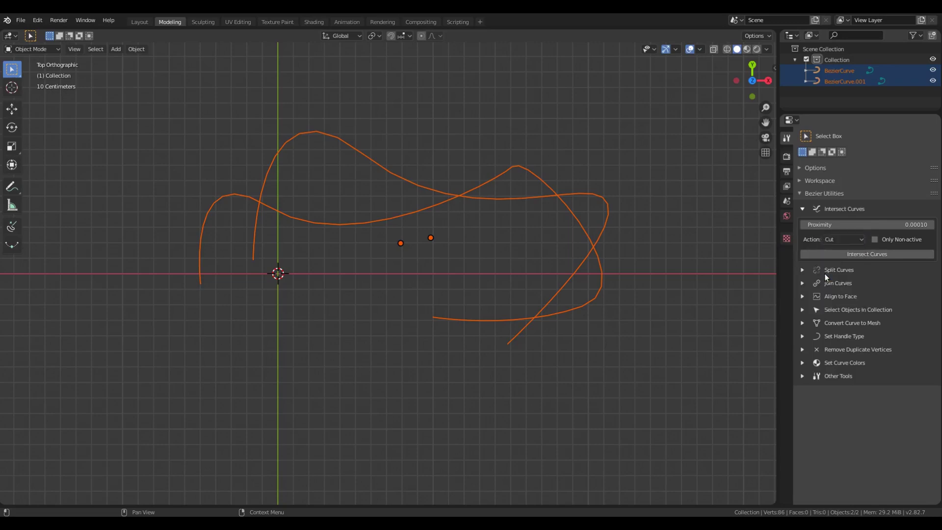
left_click(846, 256)
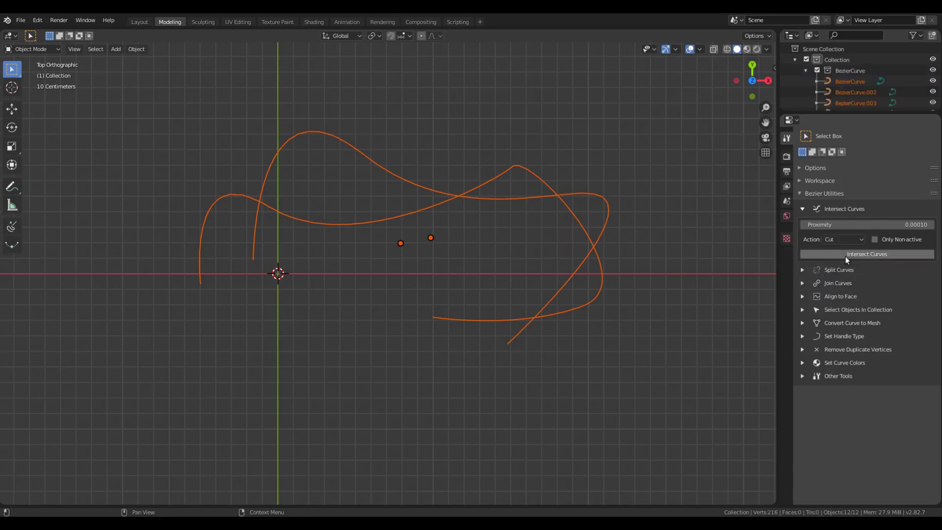
Select the cut curve segments one after another to check them, and undo the cut
left_click(367, 219)
left_click(357, 156)
left_click(256, 225)
left_click(248, 197)
left_click(497, 177)
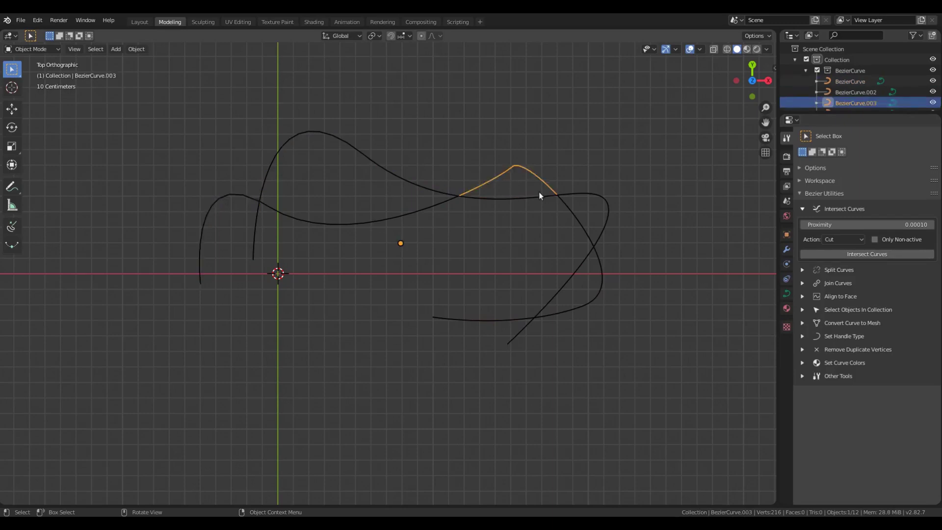
left_click(535, 197)
left_click(592, 194)
left_click(581, 224)
left_click(602, 282)
left_click(505, 316)
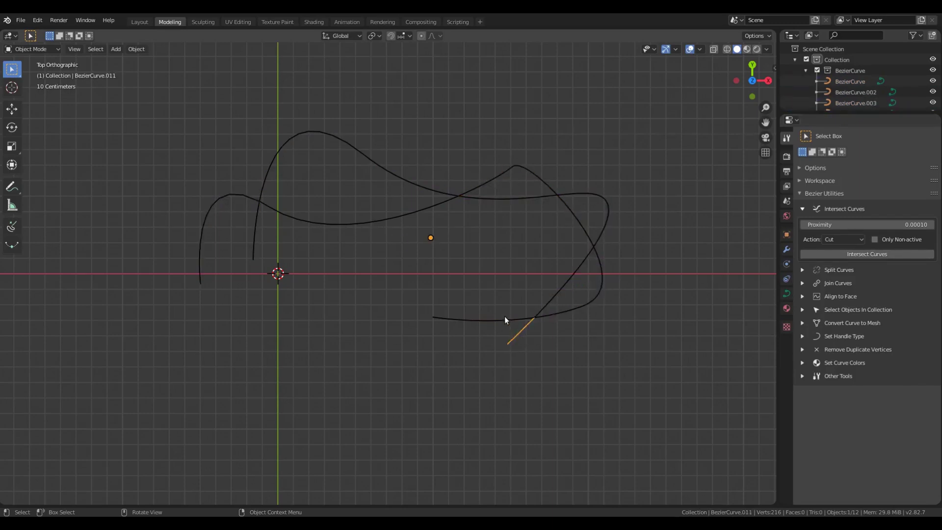
left_click(505, 317)
left_click(505, 317)
key("ctrl+z")
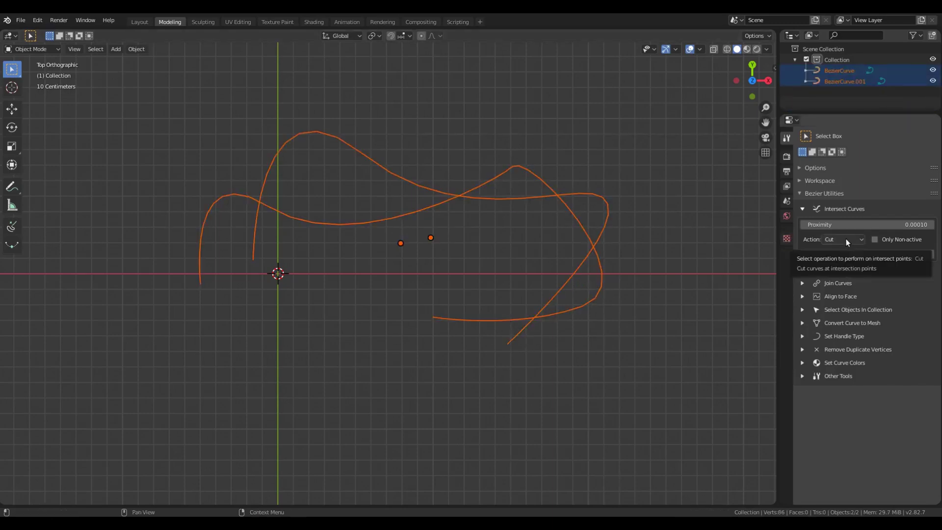
Intersect the two curves with the action set to Mark with Bezier Point
left_click(847, 239)
left_click(836, 287)
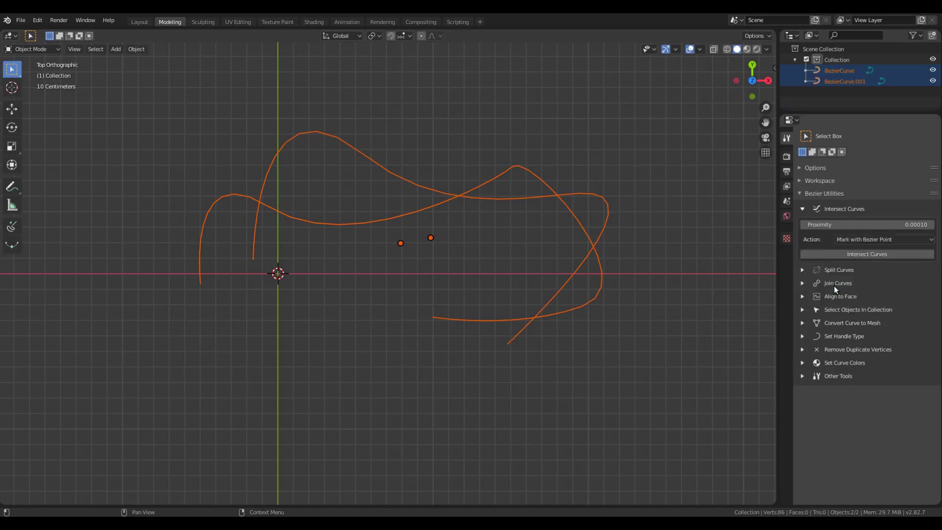
left_click(858, 253)
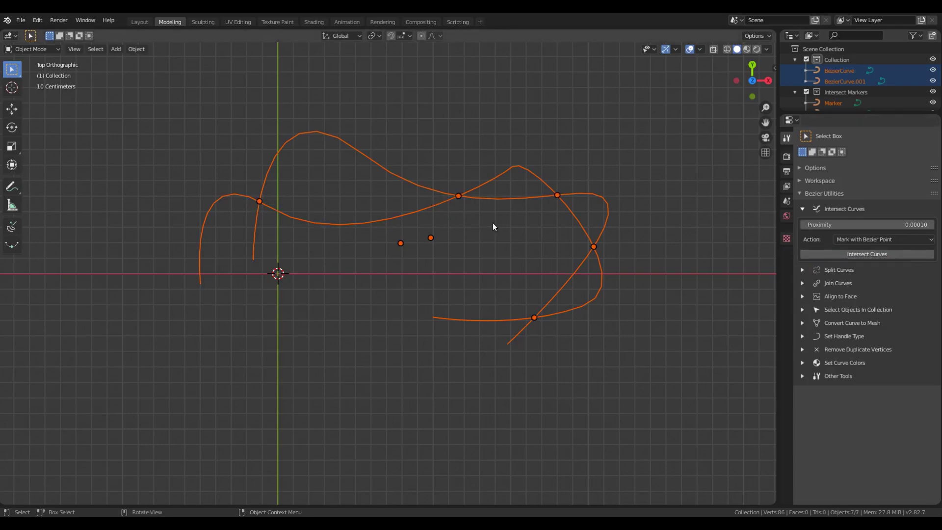
Select all objects of the Intersect Markers collection
scroll(847, 93, "down", 2)
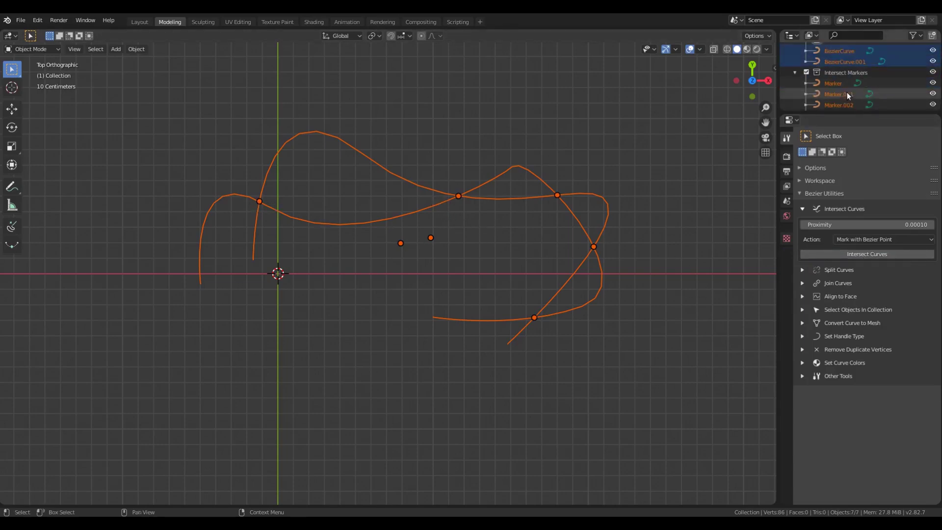
left_click(848, 73)
right_click(839, 73)
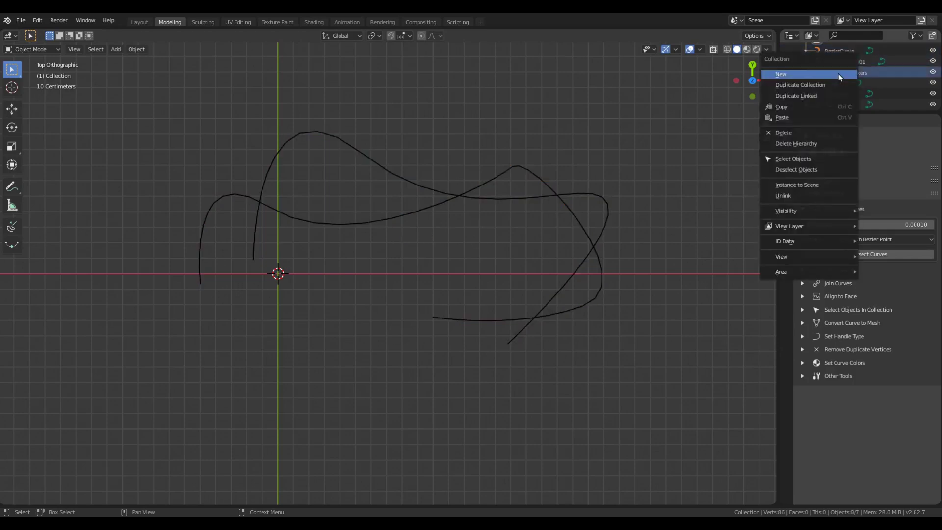
left_click(814, 158)
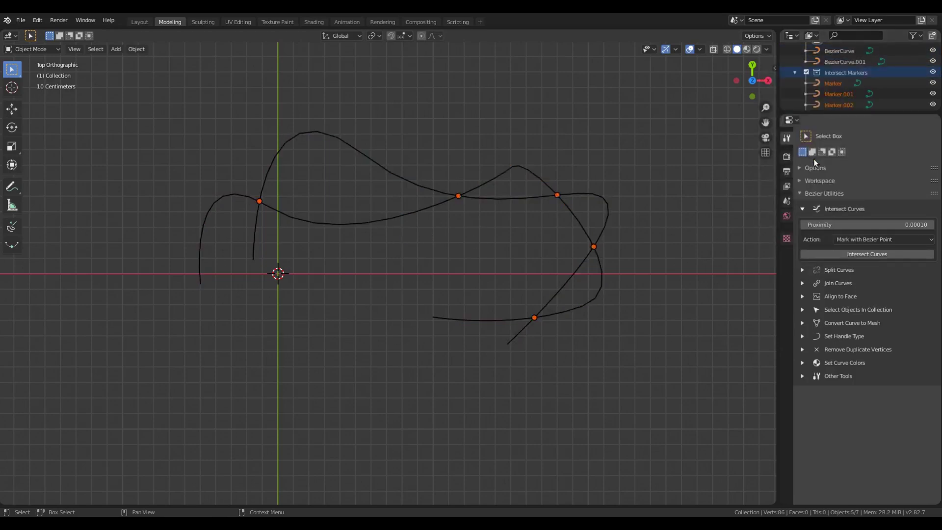
Join the selected intersection markers into one curve using the Join Curves utility
left_click(803, 283)
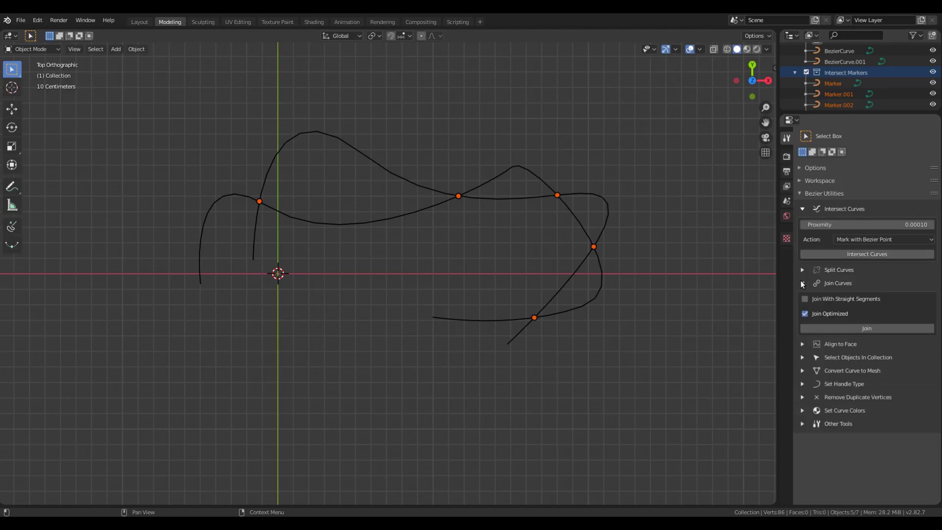
left_click(805, 299)
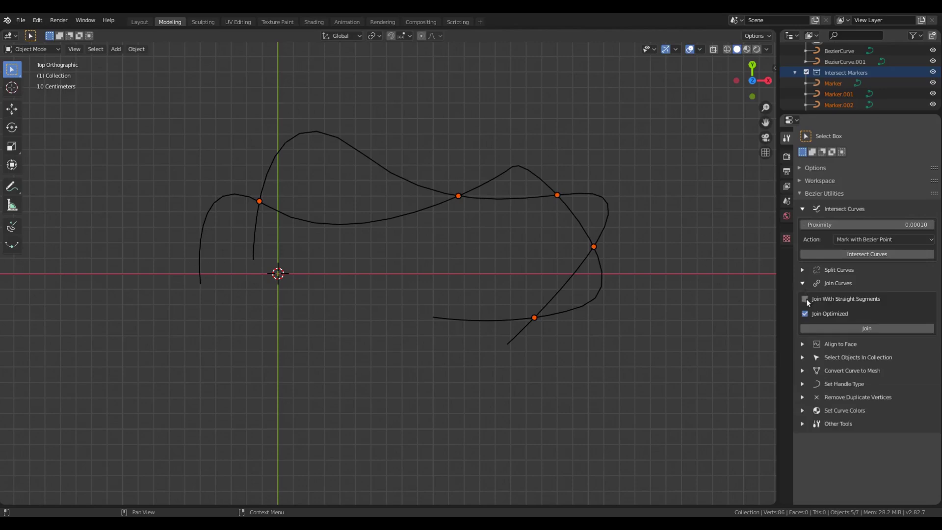
left_click(829, 329)
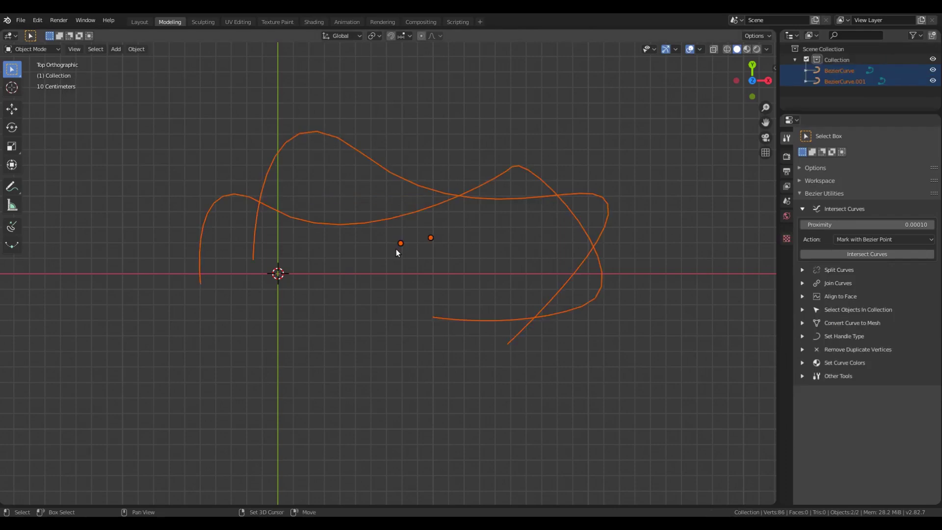
Add a text object at the origin and convert it to a curve
key("shift+a")
left_click(397, 252)
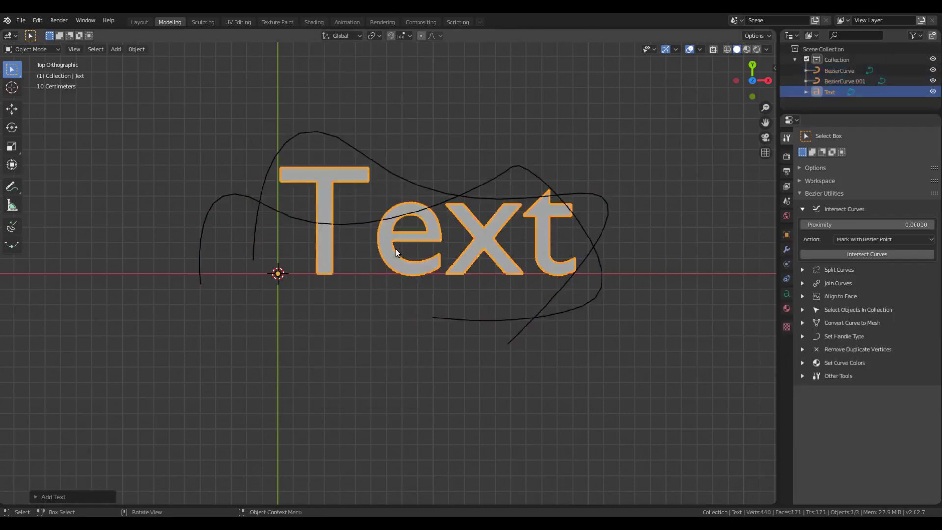
key("F3")
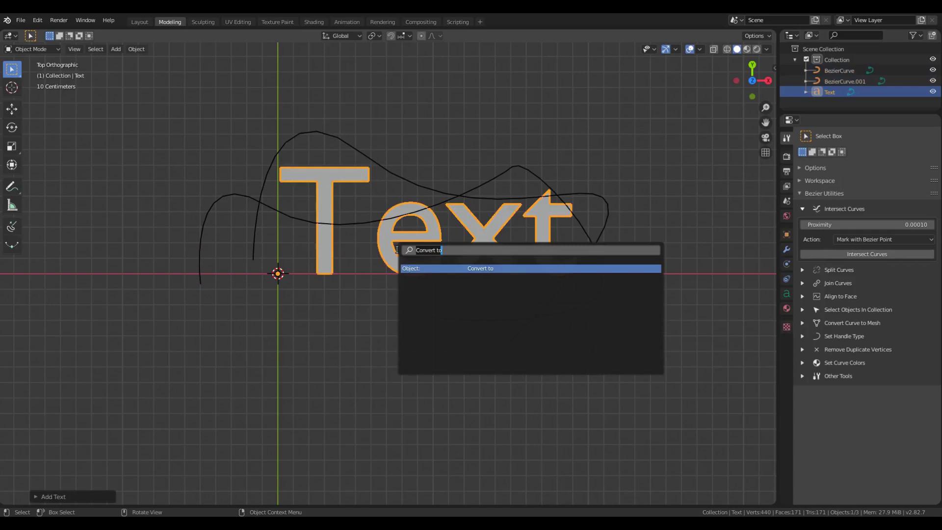
key("Return")
left_click(396, 249)
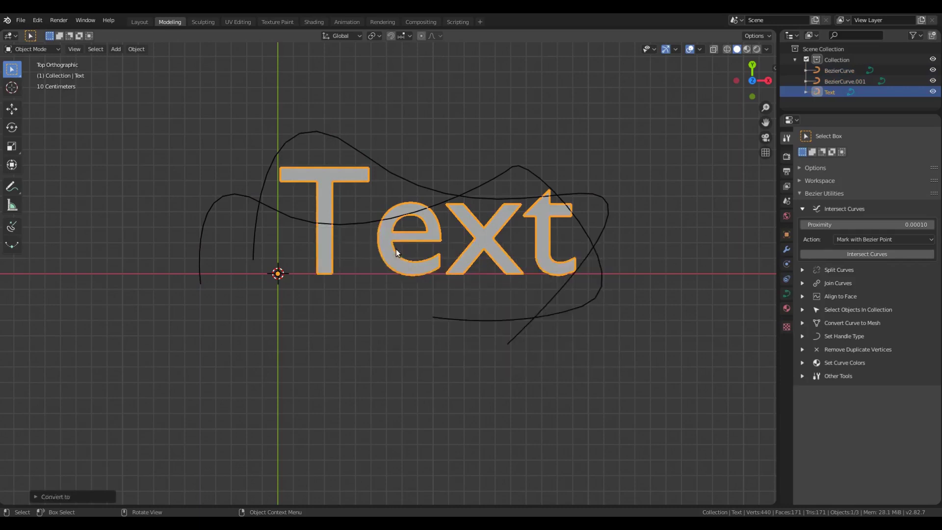
Set the converted text curve's shape to 3D
left_click(787, 293)
left_click(888, 168)
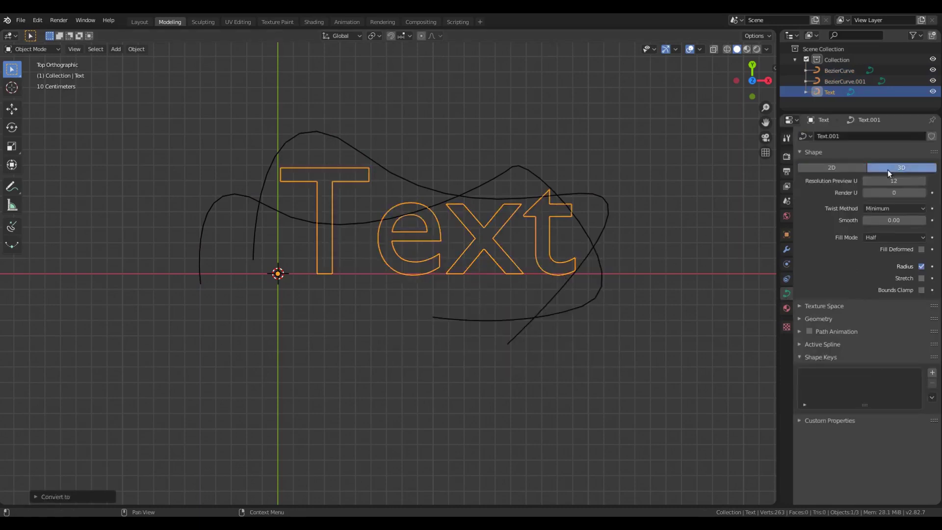
Make the first drawn Bezier curve active, select all curves including the text, and intersect them with the Cut action
left_click(526, 167)
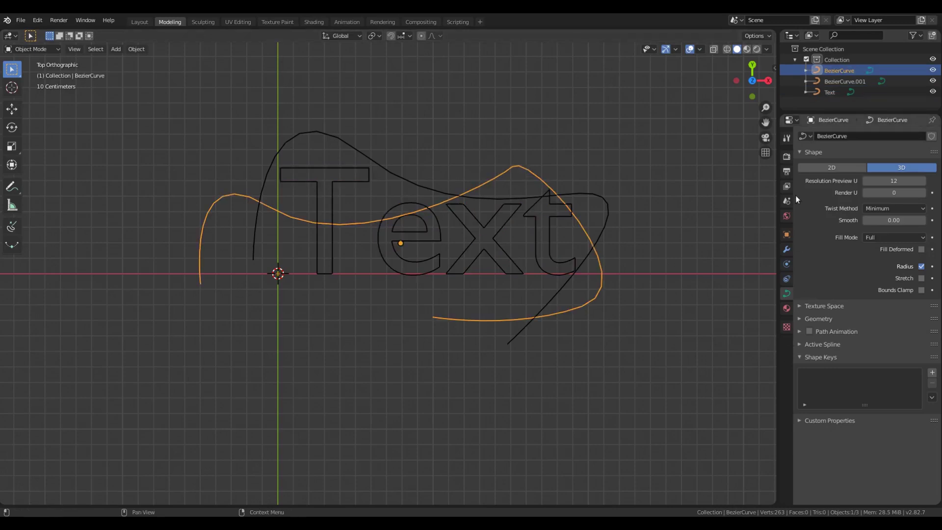
left_click(786, 141)
key("a")
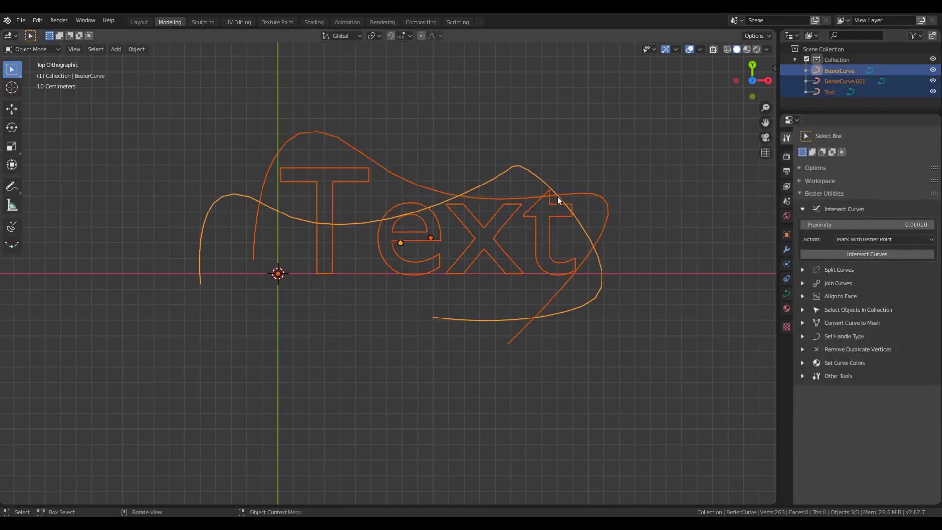
left_click(842, 241)
left_click(852, 274)
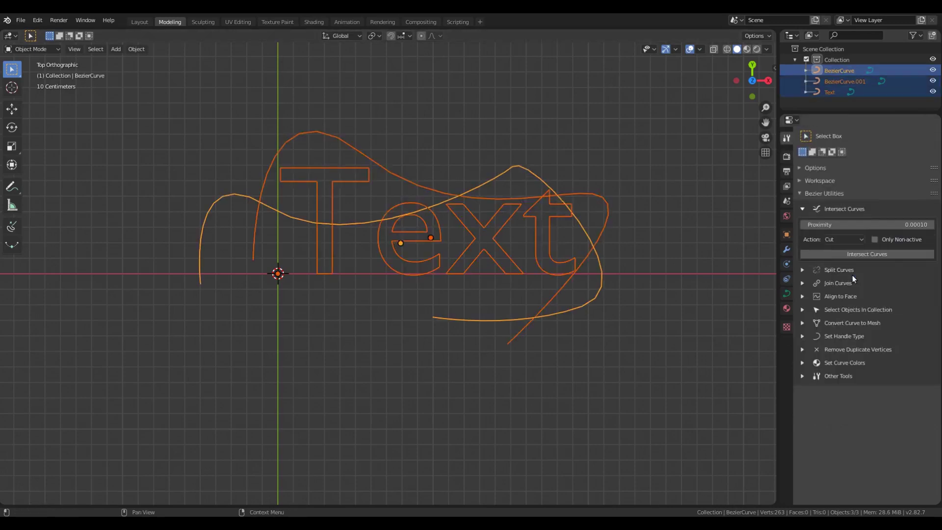
left_click(830, 254)
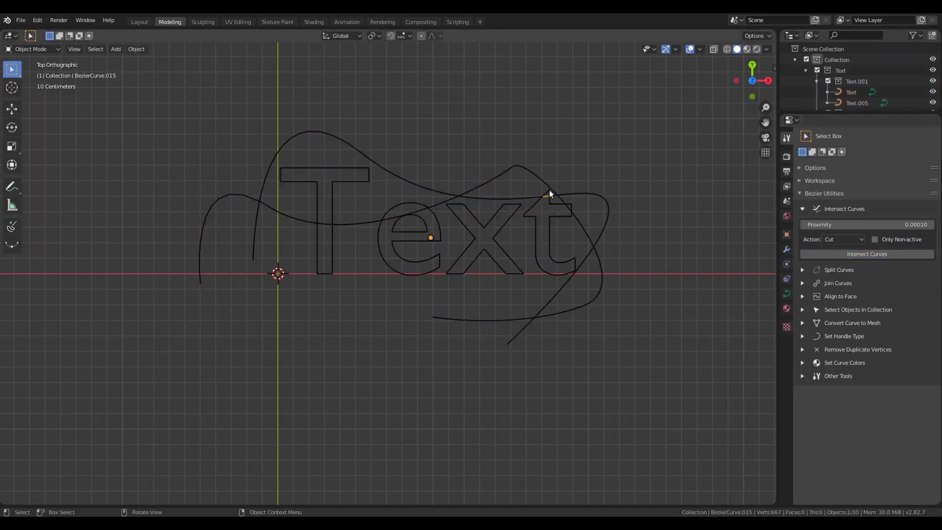
Select individual pieces of the drawn curves and the converted text to check where the Cut split them
left_click(486, 202)
left_click(420, 208)
left_click(371, 229)
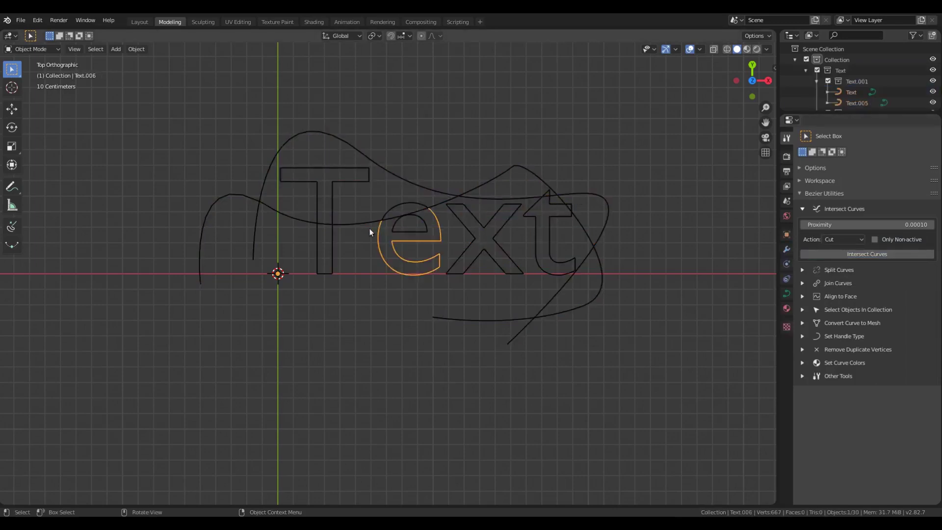
left_click(309, 228)
Undo the piece selections and the Cut intersection of the drawn curves and text
key("ctrl+z")
key("ctrl+z")
key("ctrl+z")
key("ctrl+z")
key("ctrl+z")
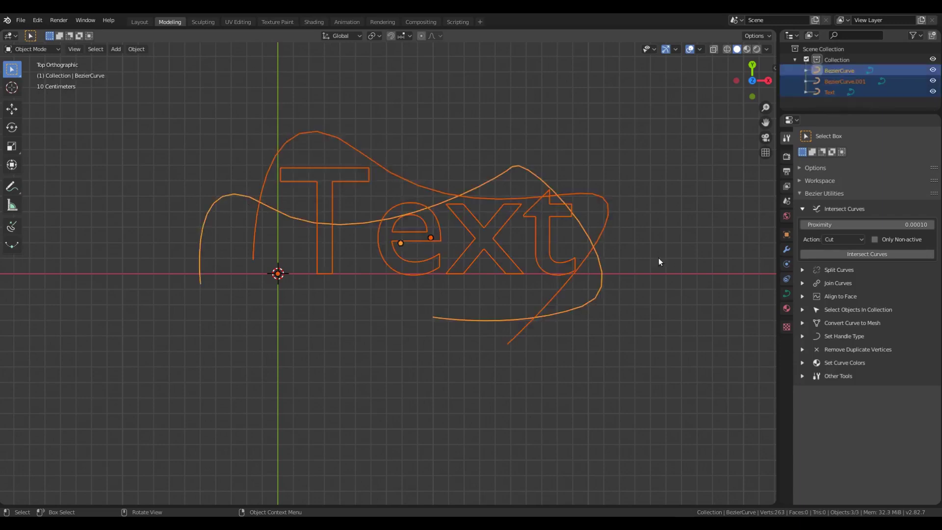
Enable Only Non-active and intersect the selected curves and text with the Cut action
left_click(861, 237)
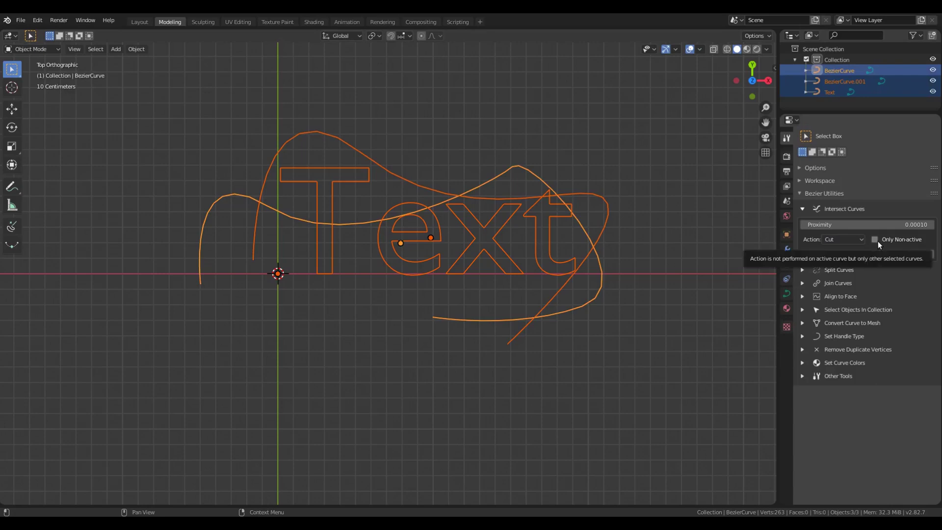
left_click(876, 240)
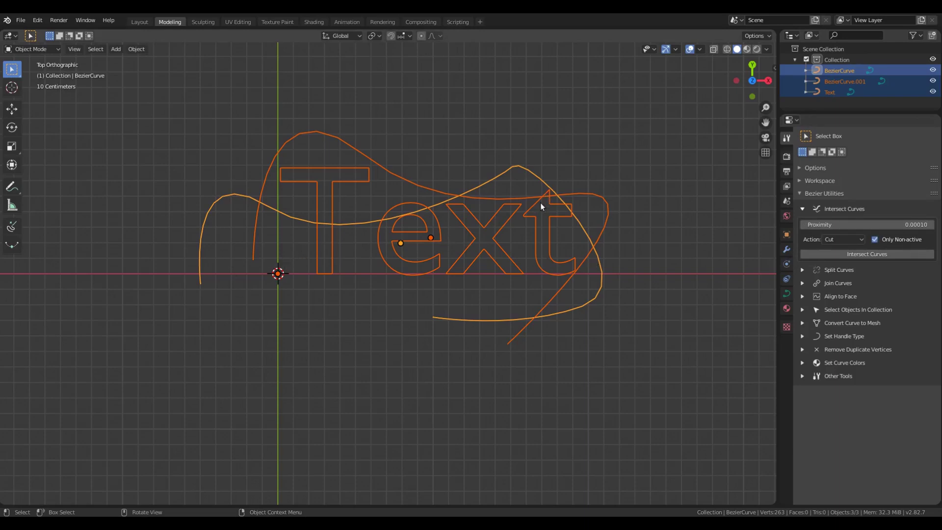
left_click(852, 253)
Select the active curve, the other drawn curve's pieces and the text pieces in turn to examine which were cut
left_click(589, 195)
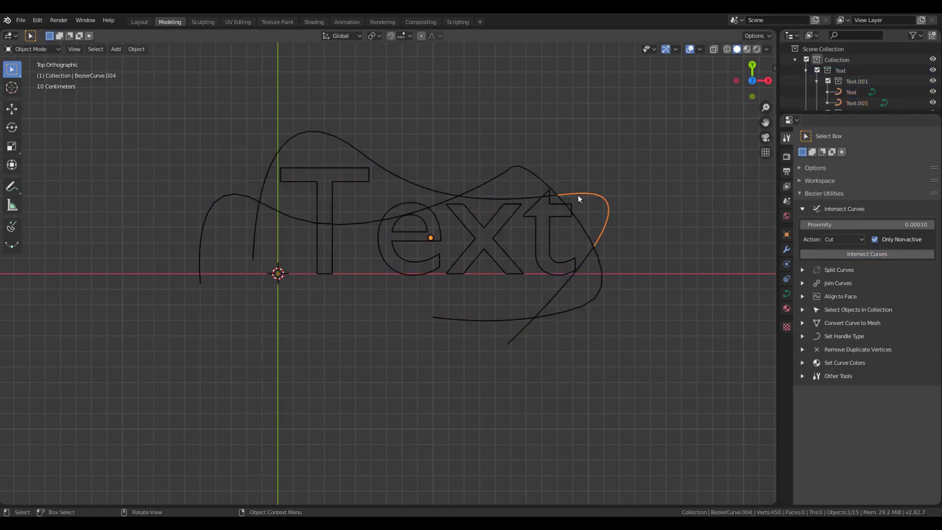
left_click(548, 197)
left_click(550, 210)
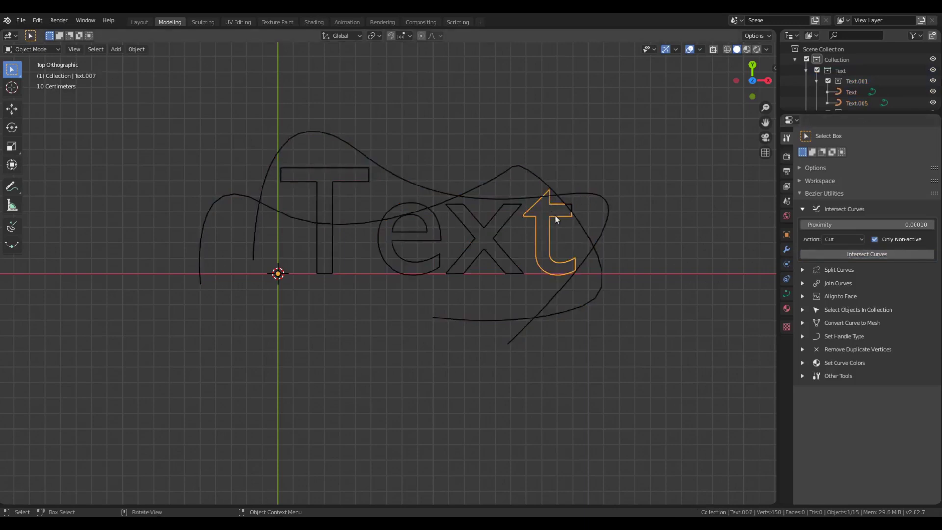
left_click(548, 183)
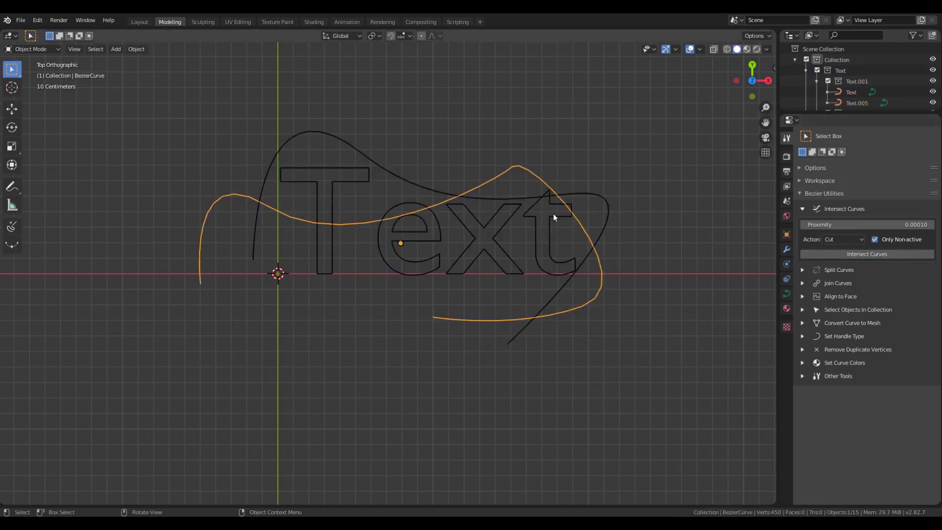
left_click(387, 178)
left_click(346, 202)
left_click(295, 240)
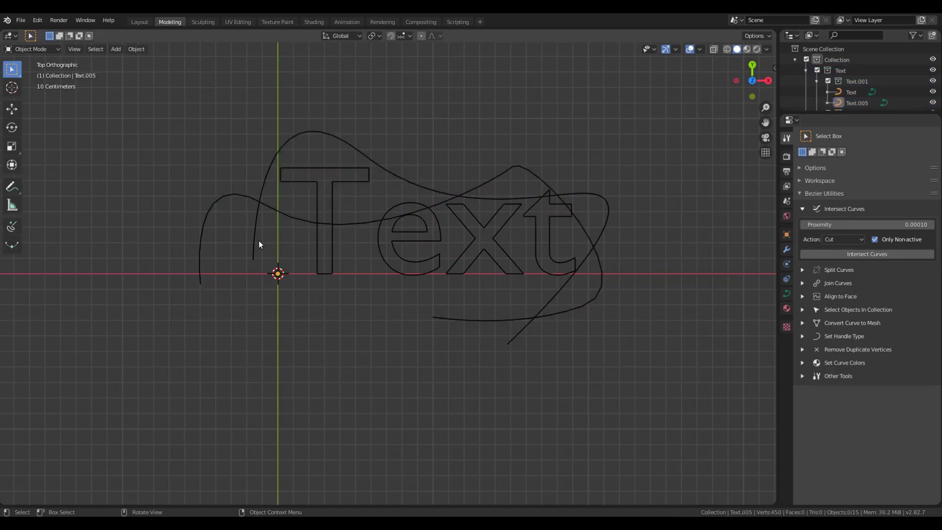
left_click(258, 241)
left_click(302, 258)
left_click(323, 260)
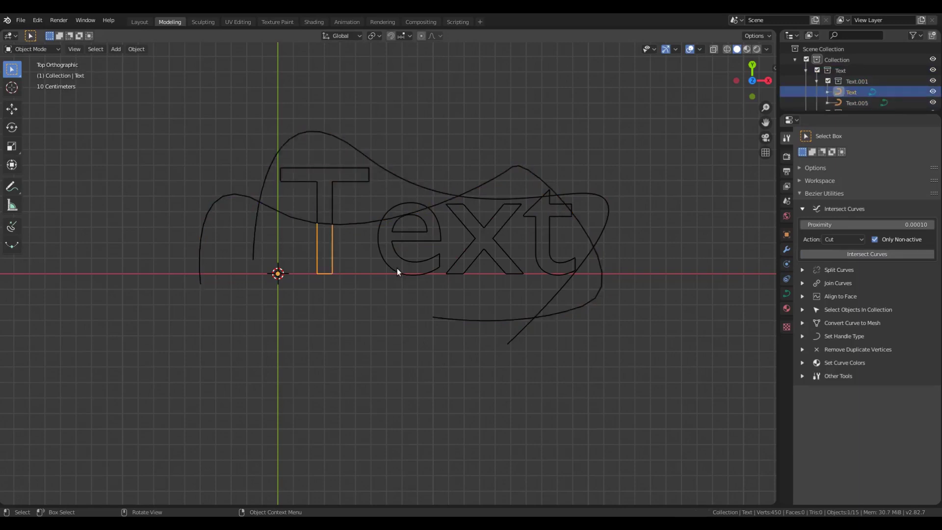
Undo the non-active Cut intersection and delete both drawn curves and the text curve
key("ctrl+z")
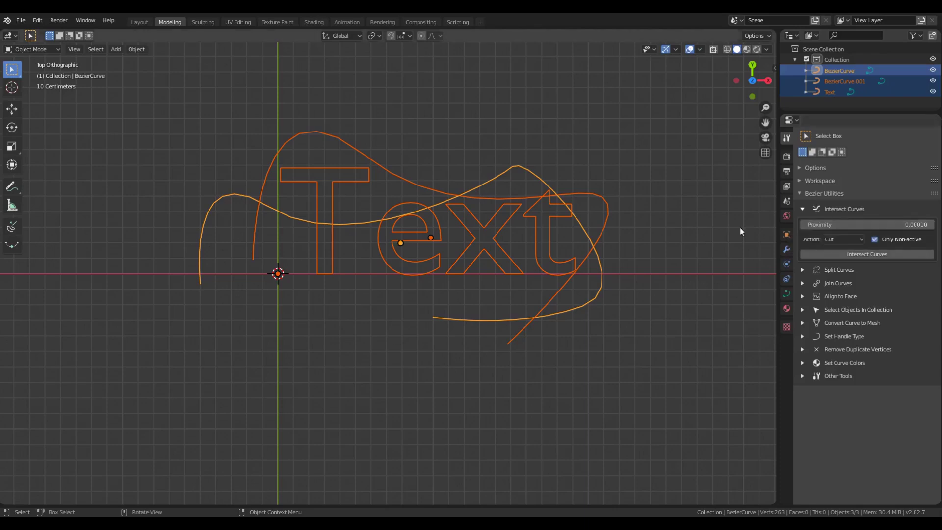
key("Delete")
Add a mesh plane at the origin and rotate it about 24 degrees around the global X axis
middle_click_drag(516, 270, 315, 215)
key("shift+a")
mouse_move(385, 198)
left_click(426, 200)
key("r")
key("x")
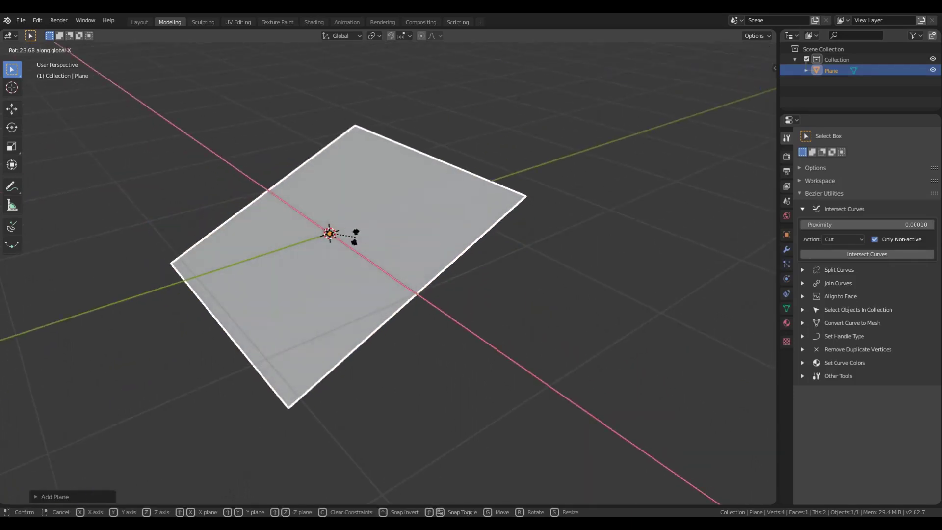
left_click(355, 237)
Activate Flexi Draw Bezier with Active Object orientation, Active Object Location as origin and the XY constraint
middle_click_drag(379, 230, 343, 210)
left_click(12, 226)
left_click(211, 36)
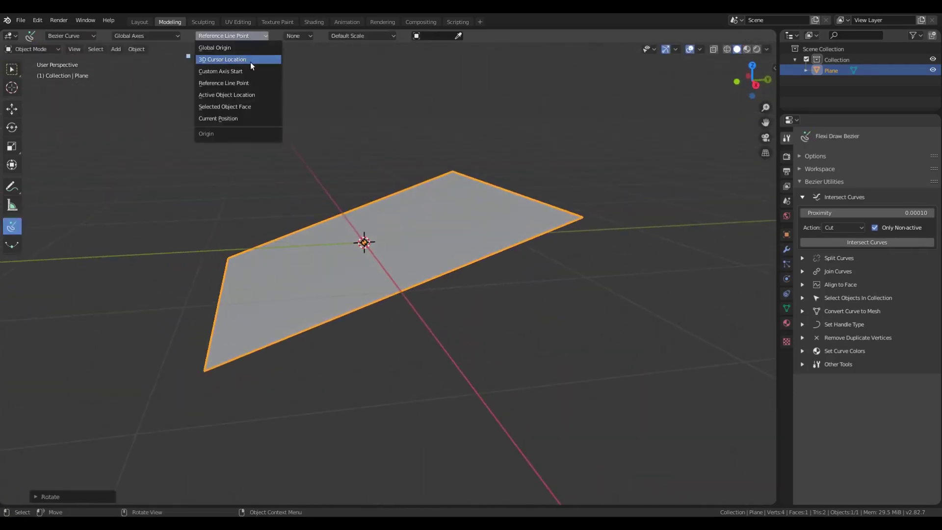
left_click(153, 34)
left_click(166, 94)
left_click(298, 35)
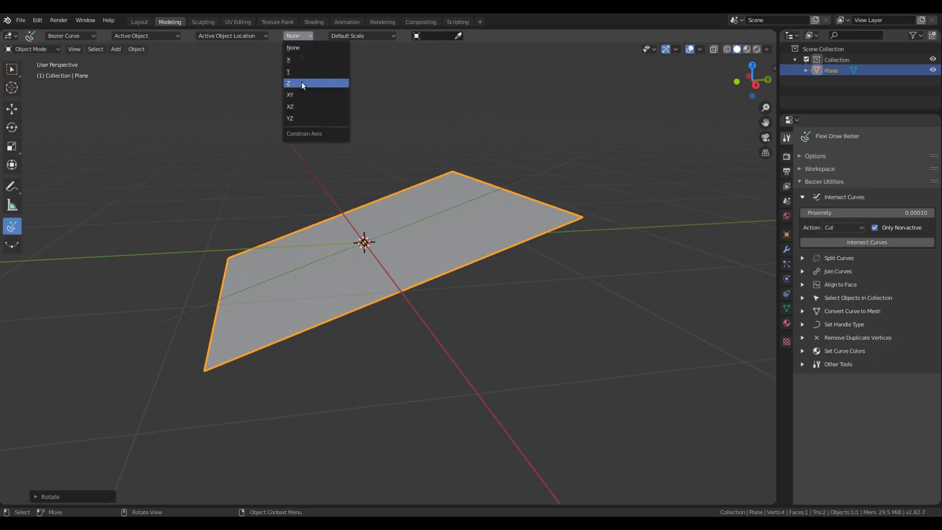
left_click(301, 82)
Draw two wavy Bezier curves that cross each other several times on the tilted plane
left_click(293, 261)
left_click_drag(316, 235, 400, 248)
left_click_drag(421, 228, 446, 229)
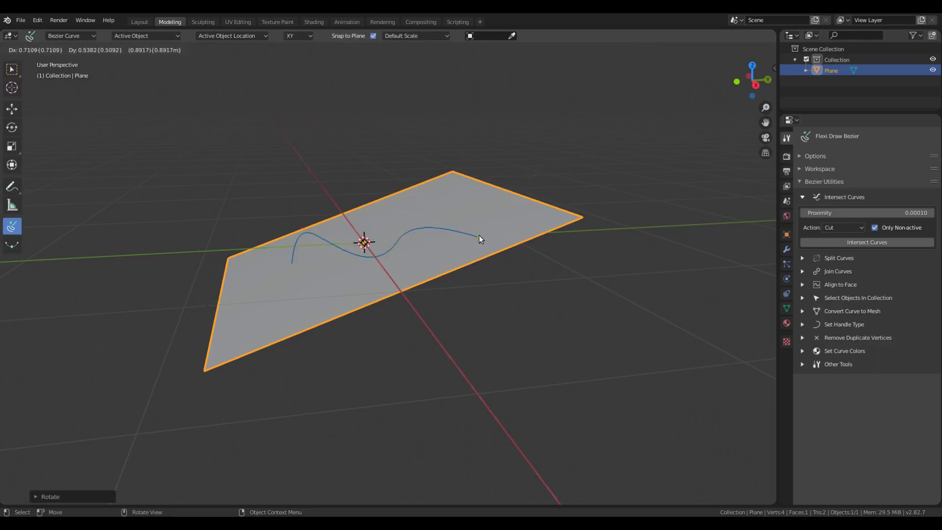
left_click(479, 237)
left_click(483, 196)
key("space")
mouse_move(317, 273)
left_mouse_down()
mouse_move(346, 225)
mouse_move(462, 208)
left_mouse_up()
Switch to the Tweak tool and hide the tilted plane
mouse_move(462, 208)
middle_mouse_down()
mouse_move(471, 230)
mouse_move(421, 255)
mouse_move(396, 231)
middle_mouse_up()
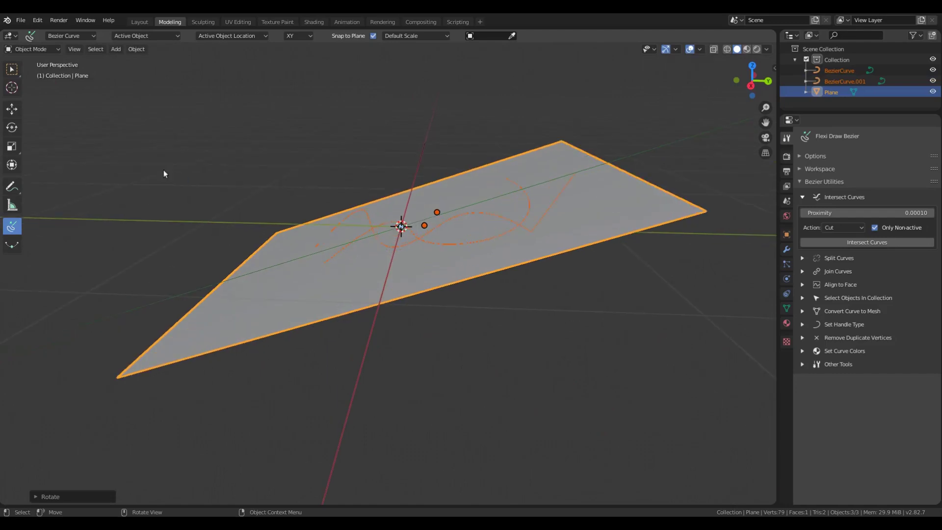
middle_click_drag(571, 249, 555, 266)
key("w")
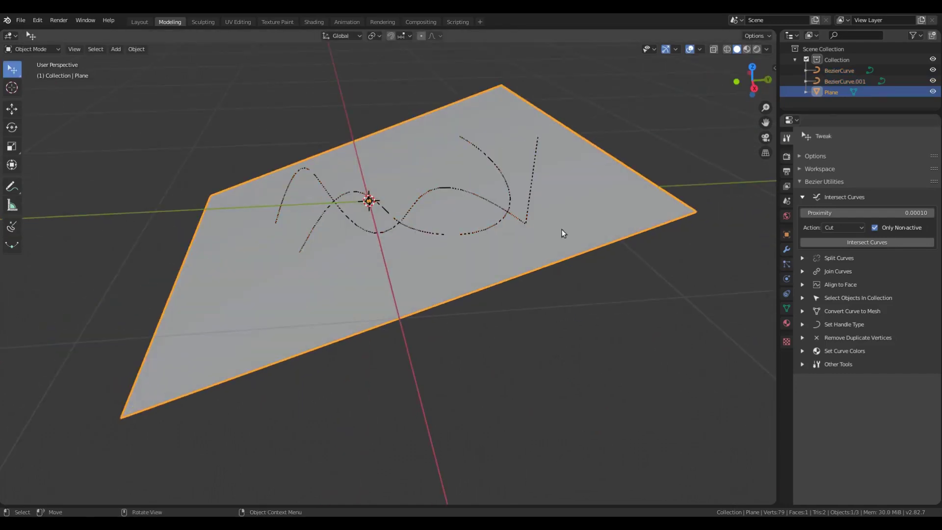
key("h")
Select both curves and intersect them with the Cut action and Only Non-active enabled
middle_click_drag(540, 230, 509, 196)
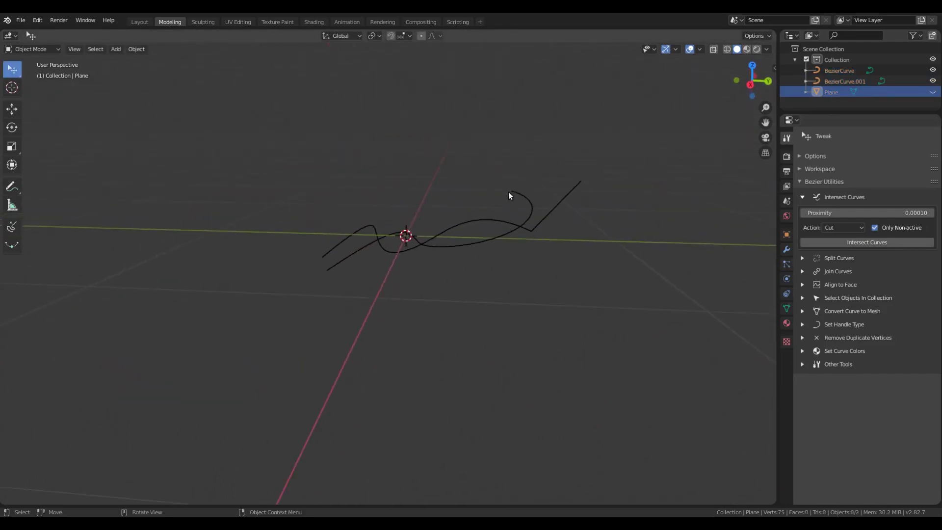
left_click(533, 213)
left_click(531, 231, "shift")
middle_click_drag(518, 257, 562, 288)
left_click(862, 244)
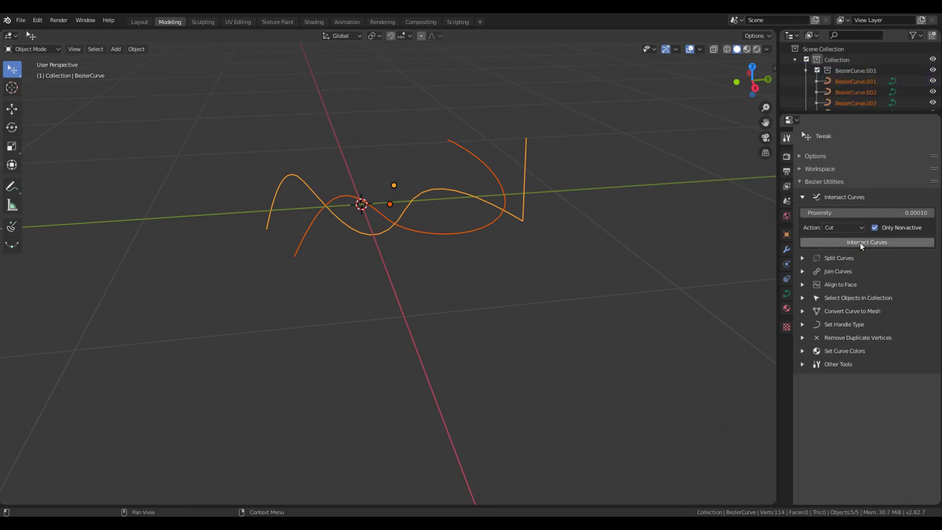
Select several pieces of the non-active curve one by one to check its cuts
left_click(508, 196)
left_click(491, 222)
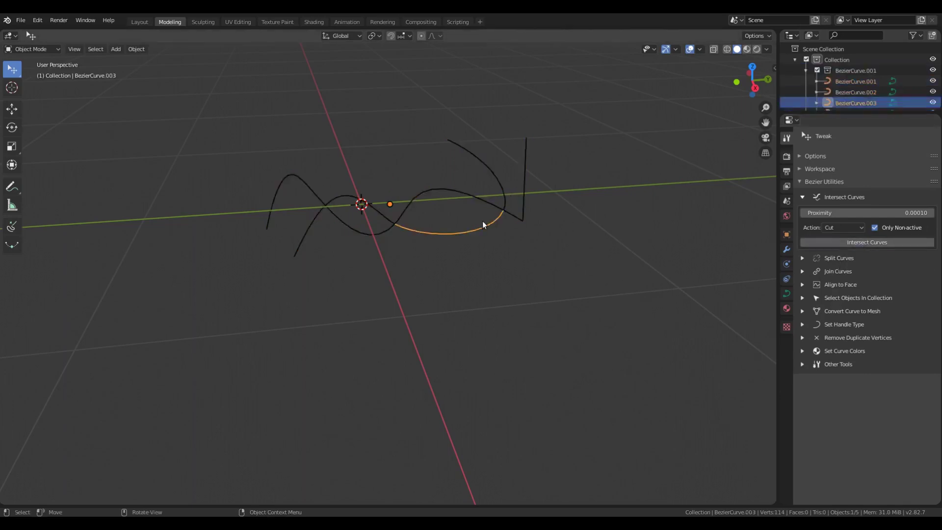
left_click(369, 211)
left_click(310, 229)
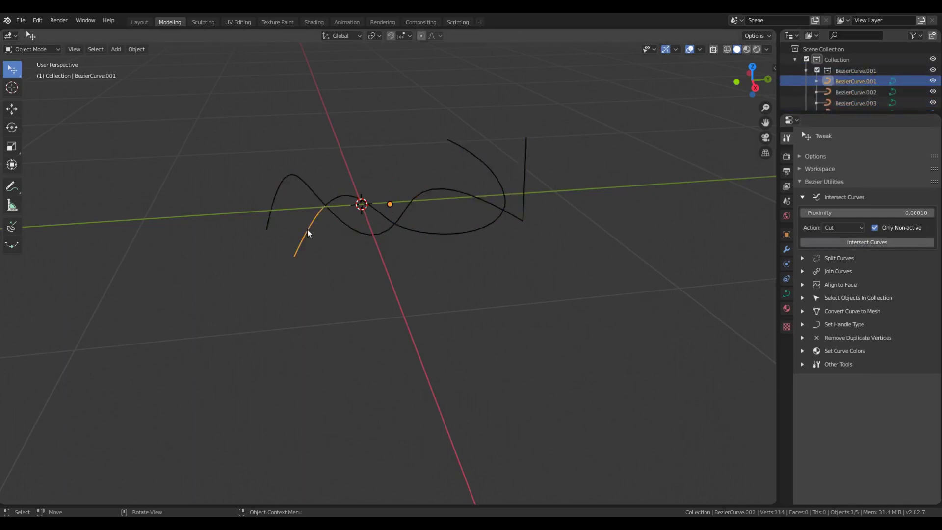
Undo the selection changes and intersect all selected curves with Cut and Only Non-active disabled
key("ctrl+z")
key("ctrl+z")
key("ctrl+z")
key("ctrl+z")
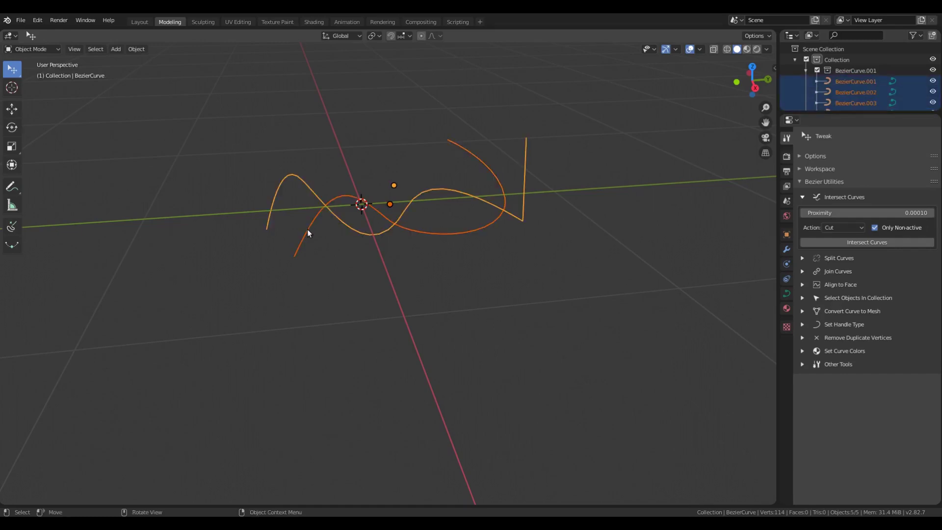
left_click(875, 227)
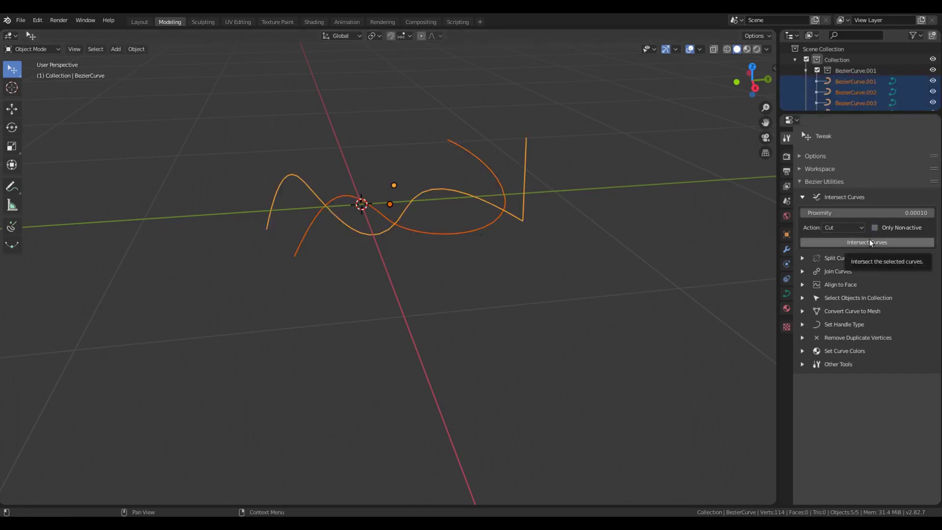
left_click(870, 242)
Select the pieces of both curves one after another, from different viewing angles, to examine where each is cut
left_click(524, 195)
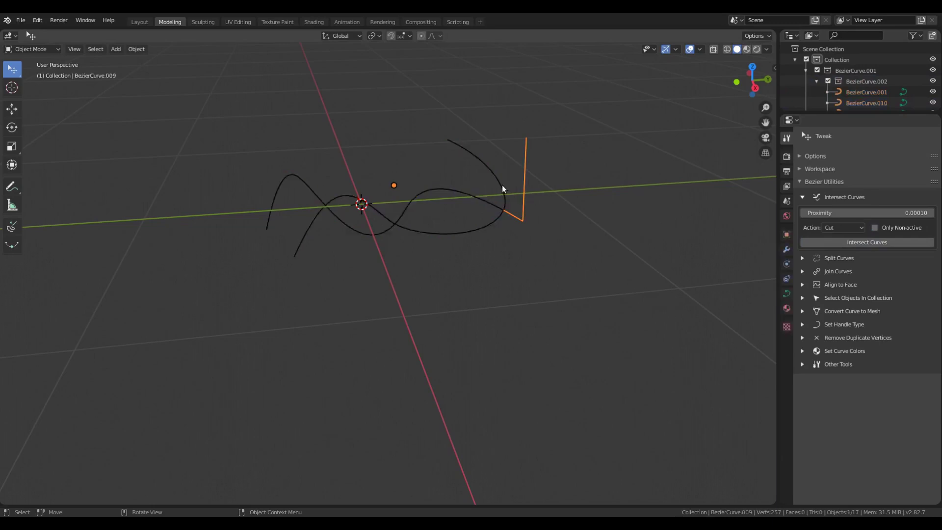
left_click(502, 189)
left_click(488, 209)
left_click(470, 228)
middle_click_drag(447, 229, 414, 189)
scroll(407, 206, "down", 1)
left_click(387, 263)
left_click(377, 249)
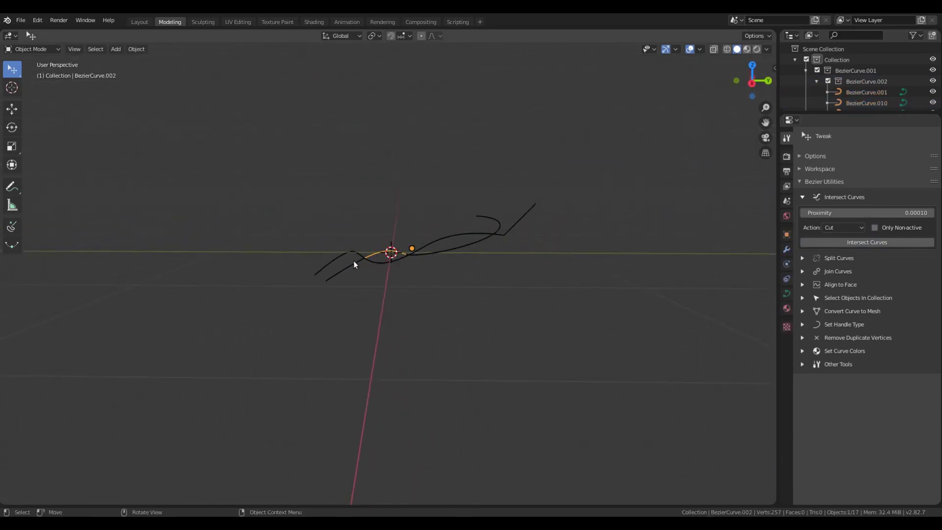
left_click(354, 265)
left_click(352, 246)
left_click(351, 251)
middle_click_drag(364, 261, 447, 328)
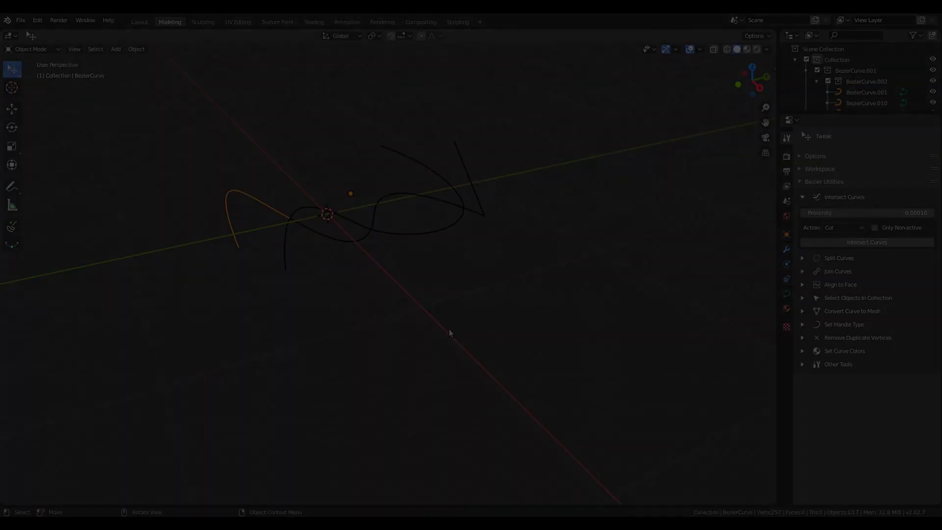